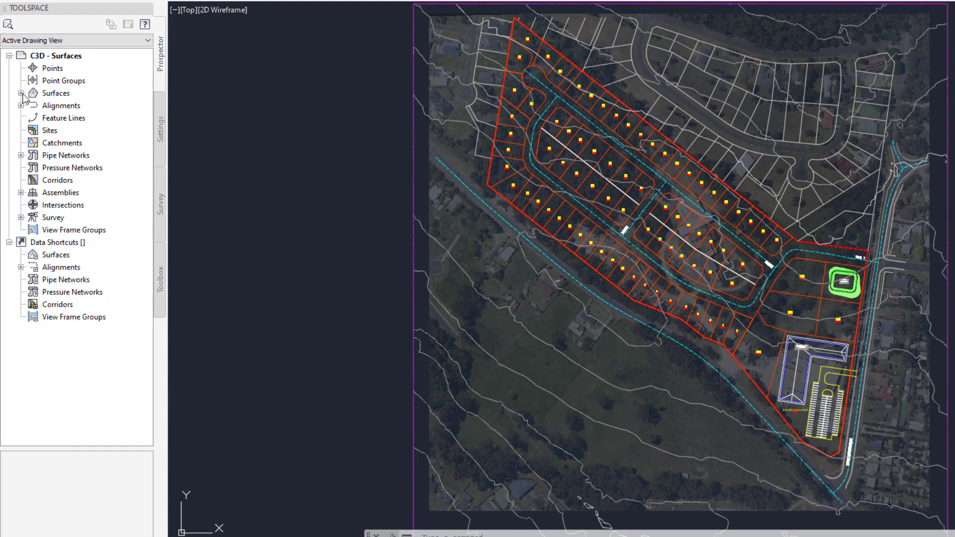
Expand Surfaces > NS > Definition in Prospector to reveal its single 3D Face drawing object
{"action": "left_click", "coordinate": [21, 93]}
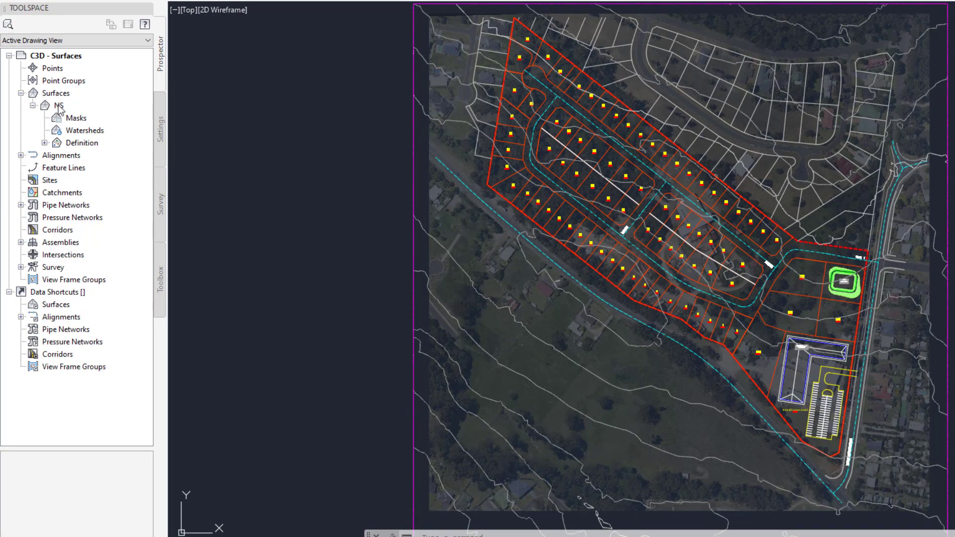
{"action": "left_click", "coordinate": [45, 143]}
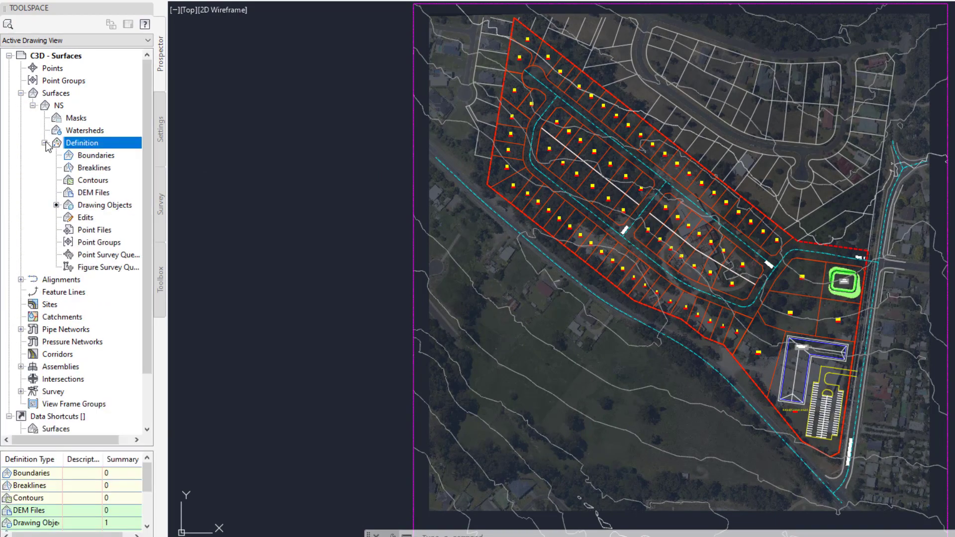
{"action": "left_click", "coordinate": [109, 206]}
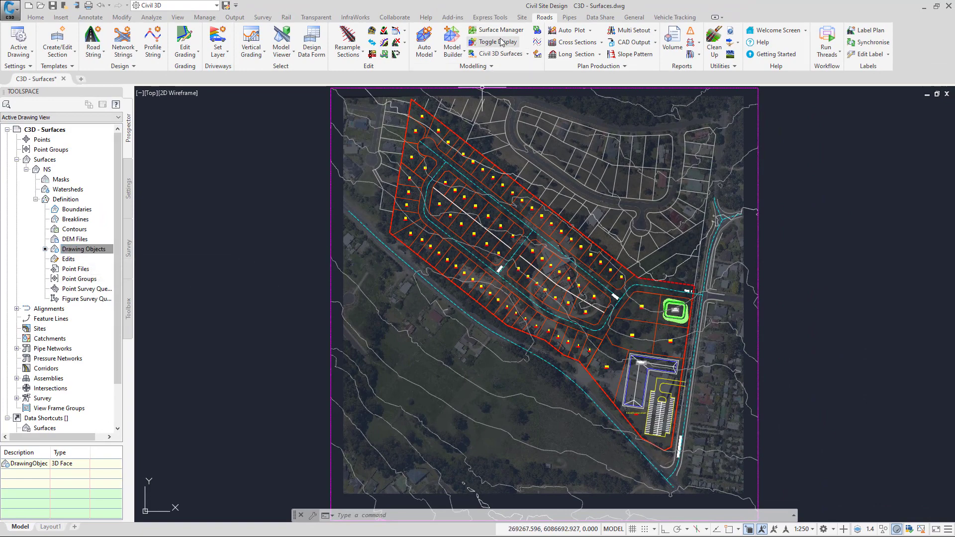
Open Surface Manager, keep GR-Basin as the current surface, and reposition the Create/Edit Surface dialog
{"action": "left_click", "coordinate": [501, 29]}
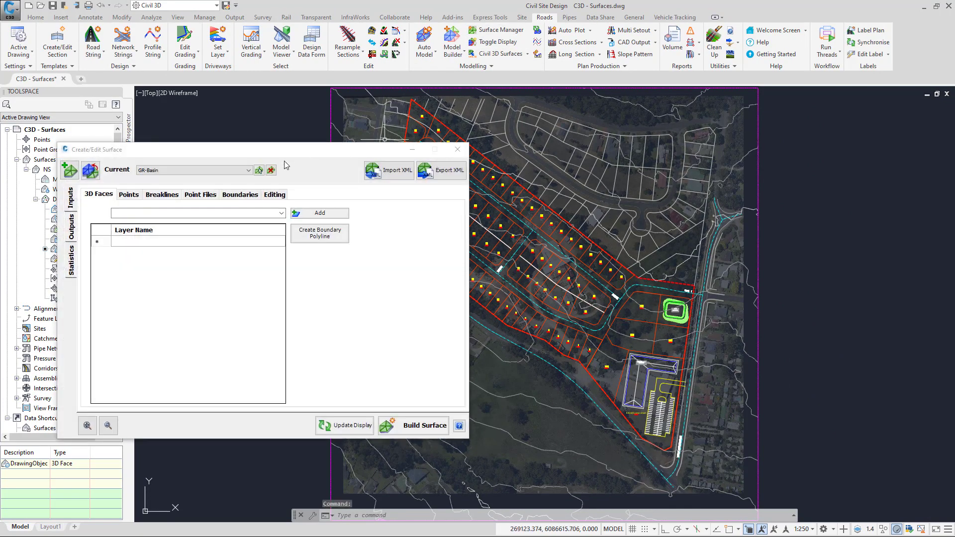
{"action": "left_click", "coordinate": [247, 172]}
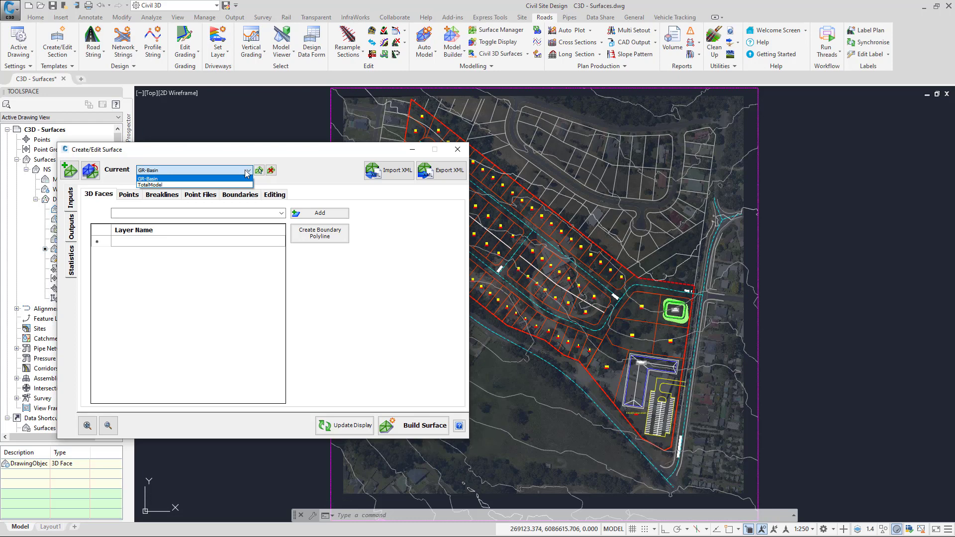
{"action": "left_click", "coordinate": [240, 153]}
{"action": "left_click_drag", "start_coordinate": [240, 153], "coordinate": [343, 140]}
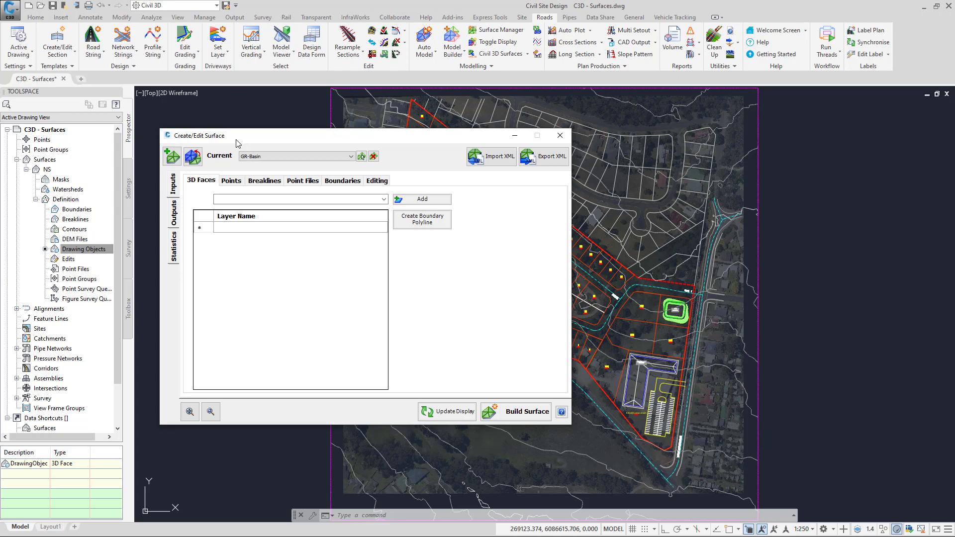
{"action": "left_click", "coordinate": [676, 319]}
{"action": "left_click", "coordinate": [661, 213]}
{"action": "left_click", "coordinate": [662, 212]}
Close Create/Edit Surface and launch Civil 3D Surfaces > Civil 3D Surfaces from the Modelling panel
{"action": "left_click", "coordinate": [560, 136]}
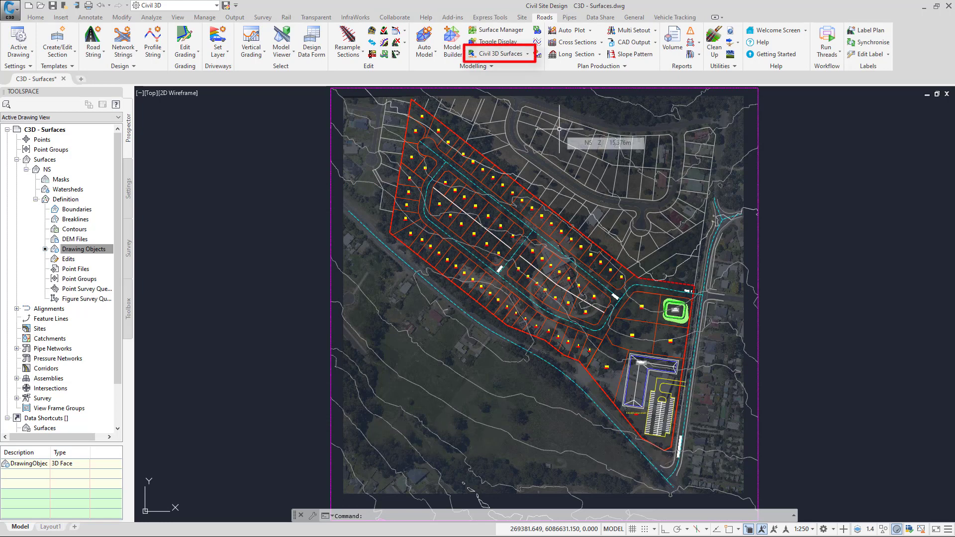
{"action": "left_click", "coordinate": [527, 54]}
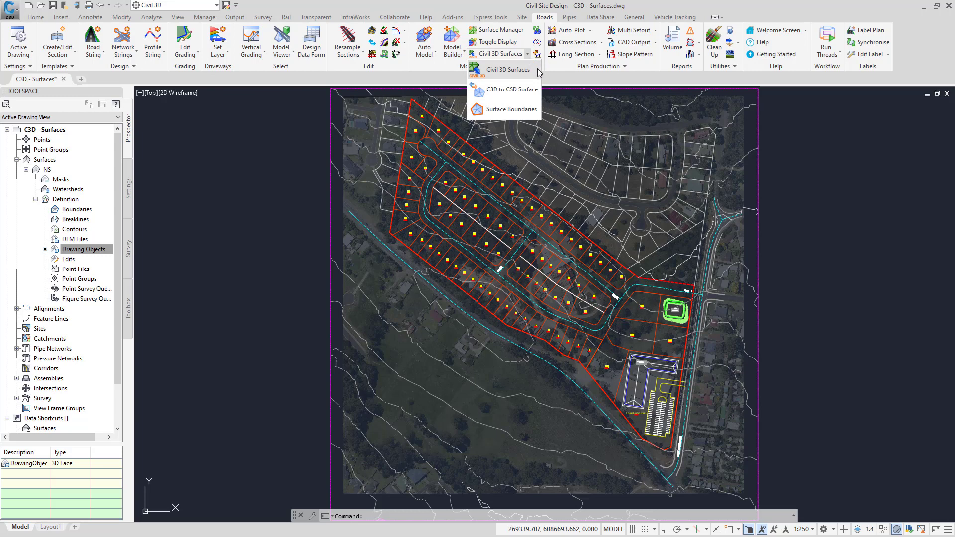
{"action": "left_click", "coordinate": [538, 73]}
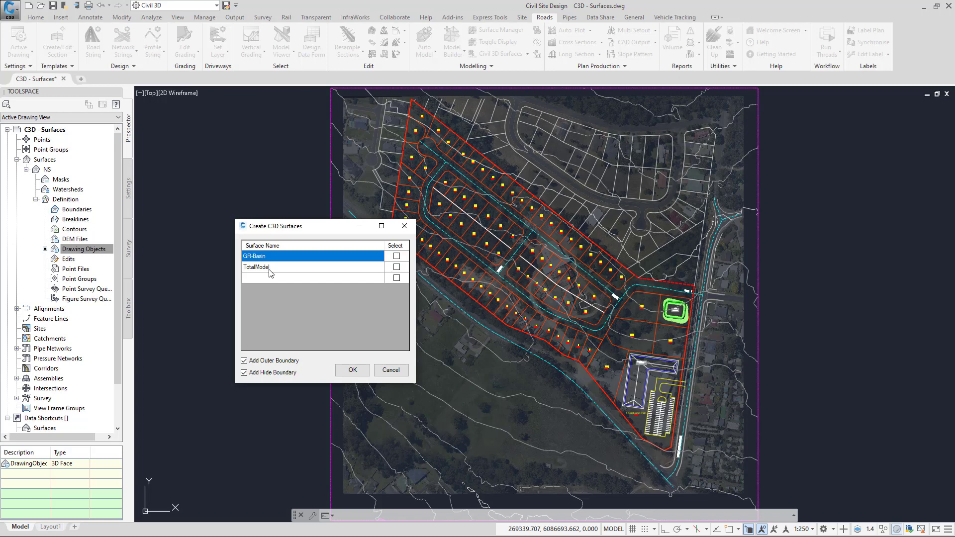
Tick GR-Basin in Create C3D Surfaces to build C3D-GR-Basin, then select it in Prospector
{"action": "left_click", "coordinate": [674, 309]}
{"action": "left_click", "coordinate": [396, 256]}
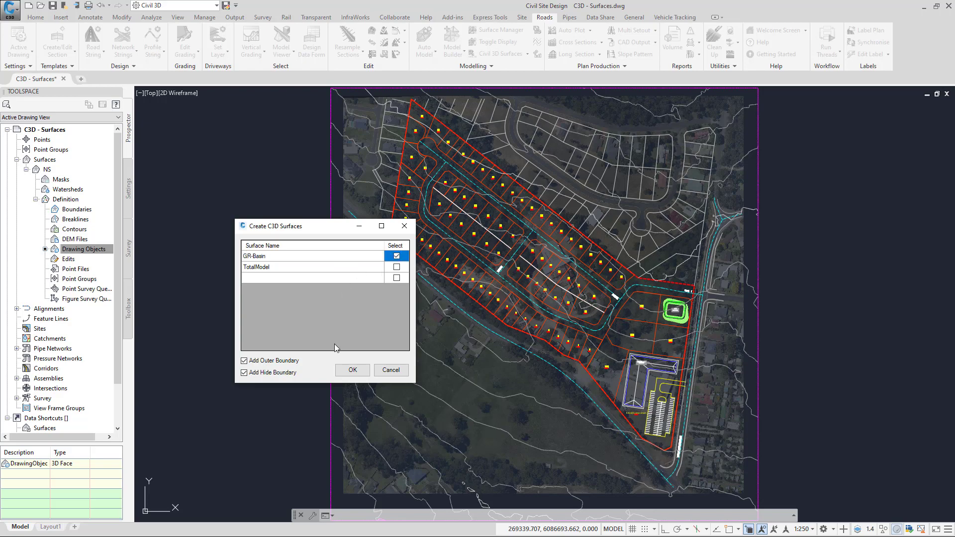
{"action": "left_click", "coordinate": [351, 370]}
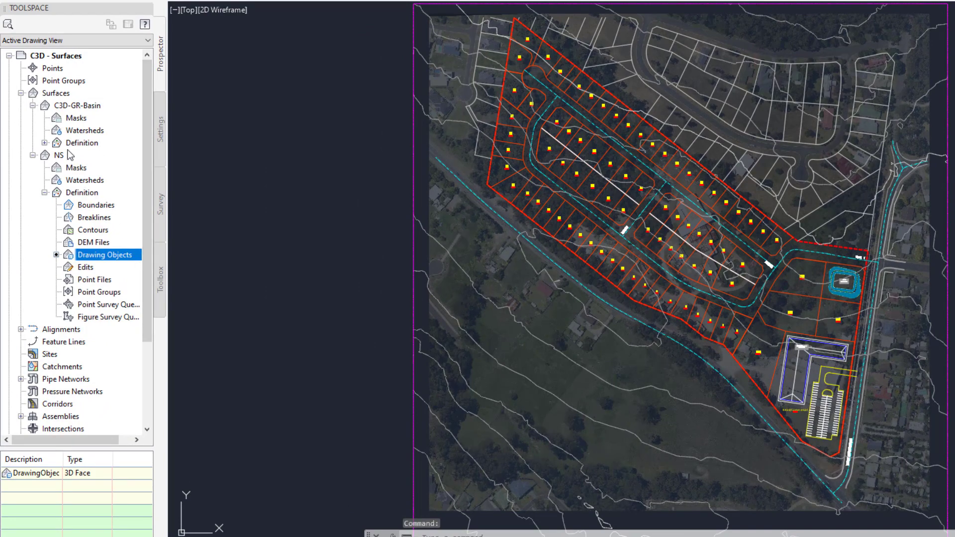
{"action": "left_click", "coordinate": [71, 107]}
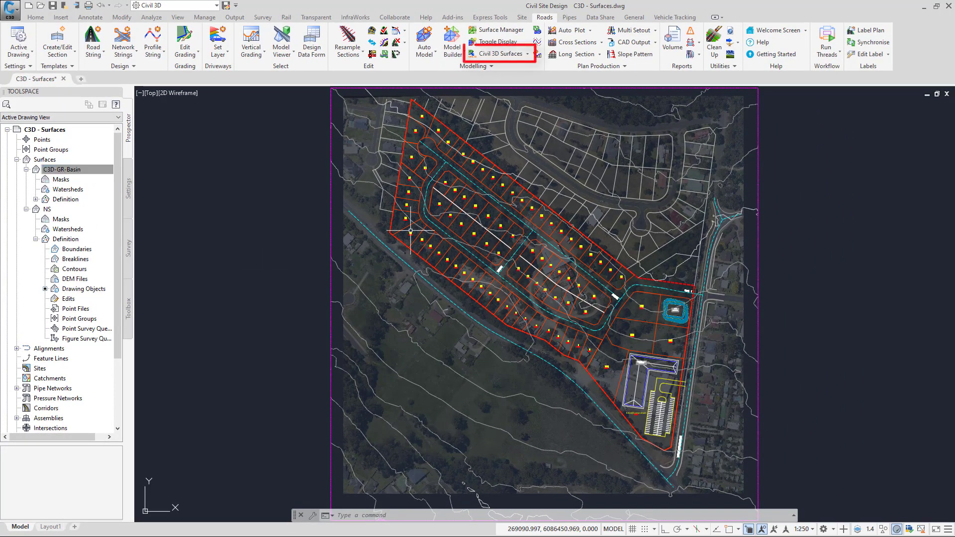
Run C3D to CSD Surface with C3D-GR-Basin unticked so only NS is converted
{"action": "left_click", "coordinate": [527, 55]}
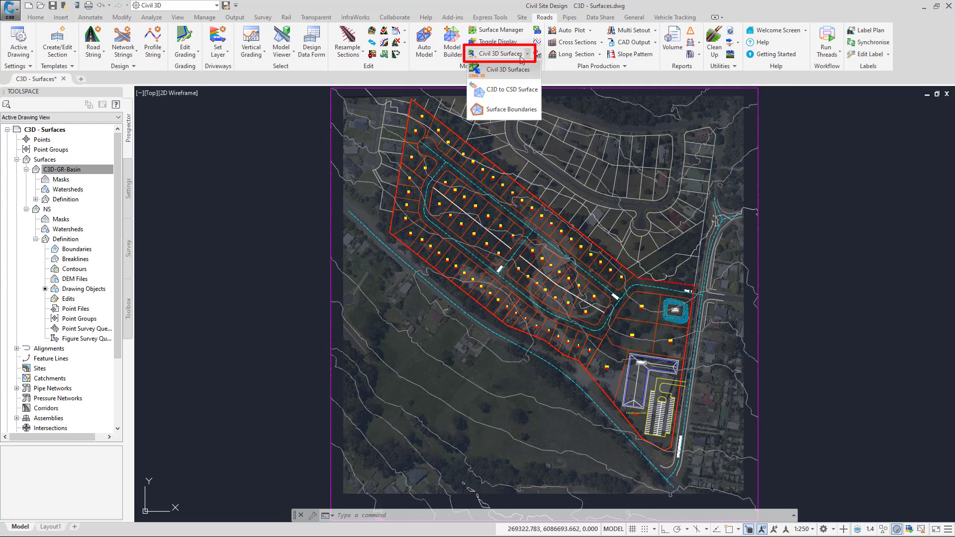
{"action": "left_click", "coordinate": [512, 90]}
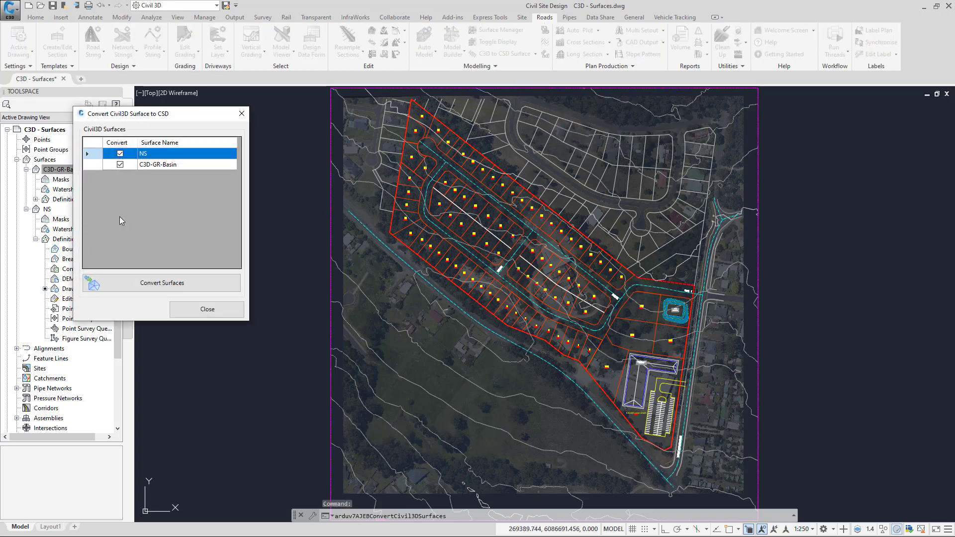
{"action": "left_click", "coordinate": [120, 164]}
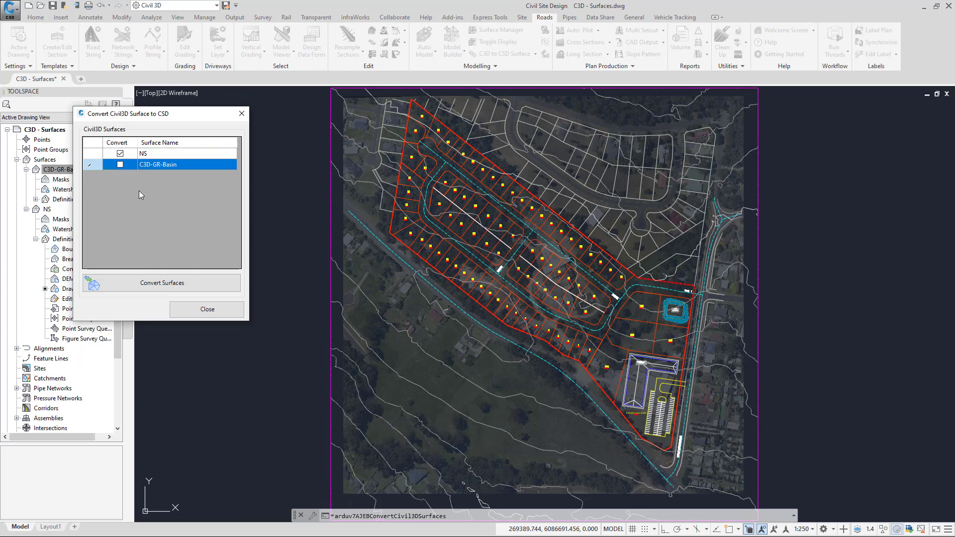
{"action": "left_click", "coordinate": [156, 283]}
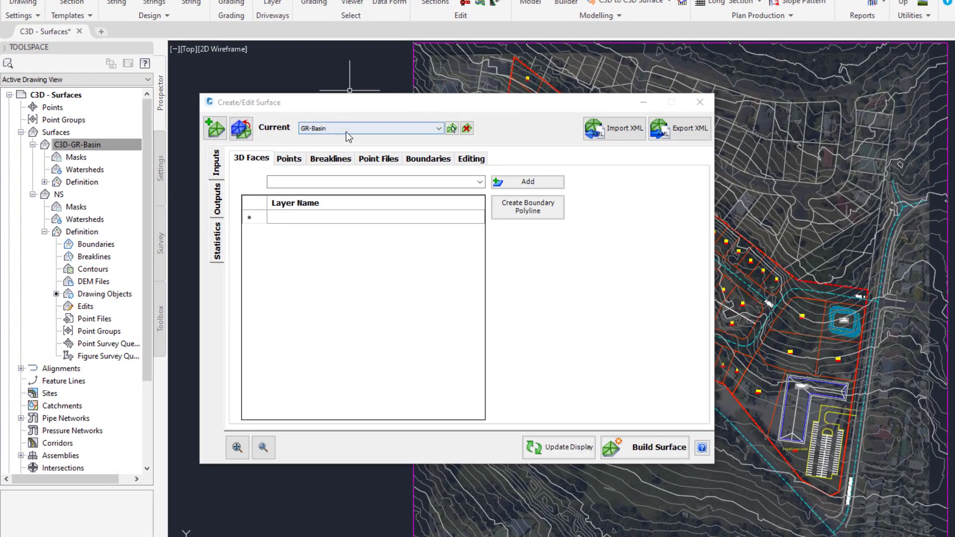
Pick CSD-NS from the Current list and move the Create/Edit Surface dialog right
{"action": "left_click", "coordinate": [333, 135]}
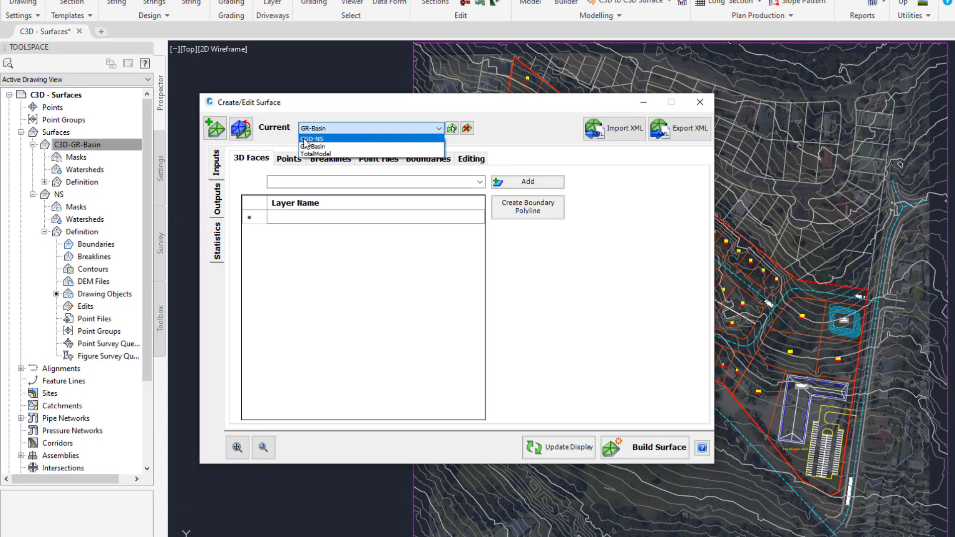
{"action": "left_click", "coordinate": [321, 139]}
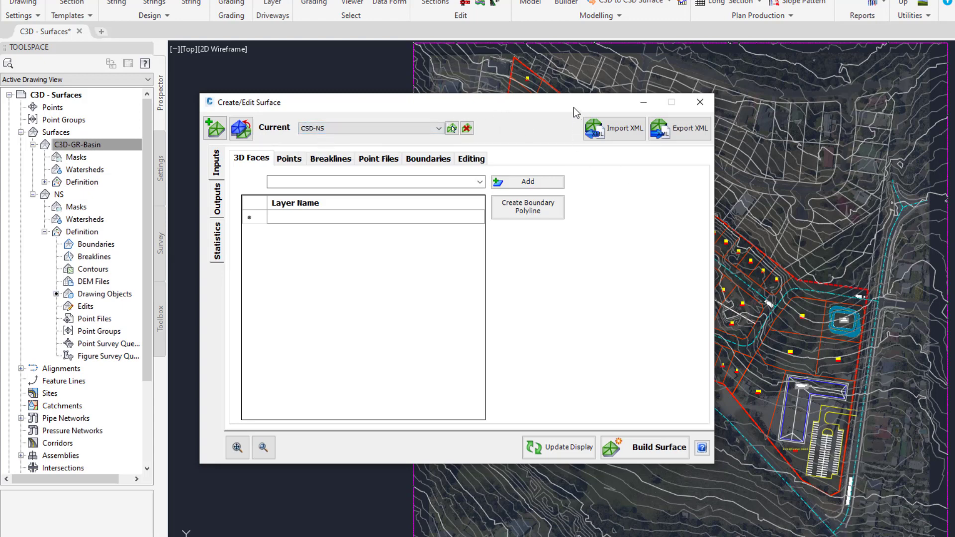
{"action": "left_click_drag", "start_coordinate": [574, 106], "coordinate": [741, 135]}
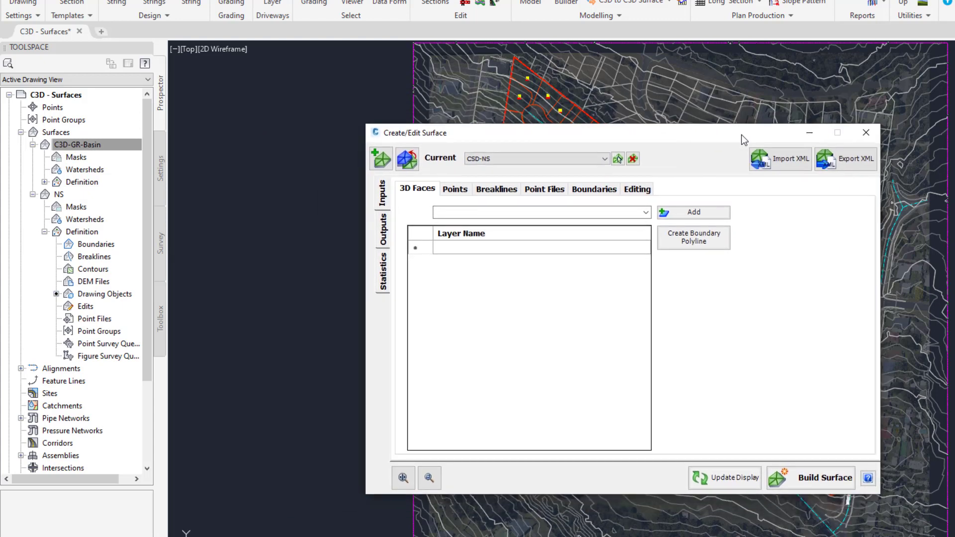
Switch the current surface to GR-Basin and export it to LandXML with Export XML
{"action": "left_click", "coordinate": [508, 158]}
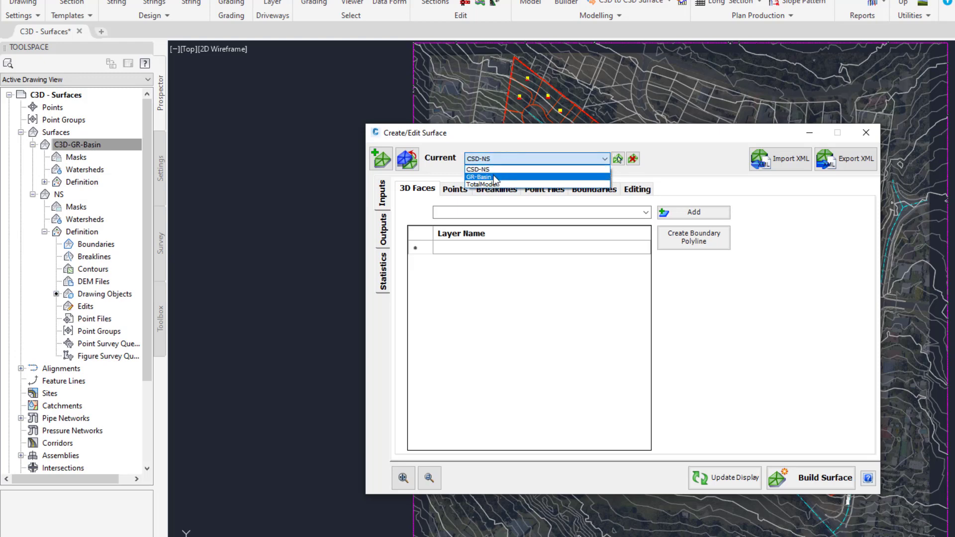
{"action": "left_click", "coordinate": [493, 176]}
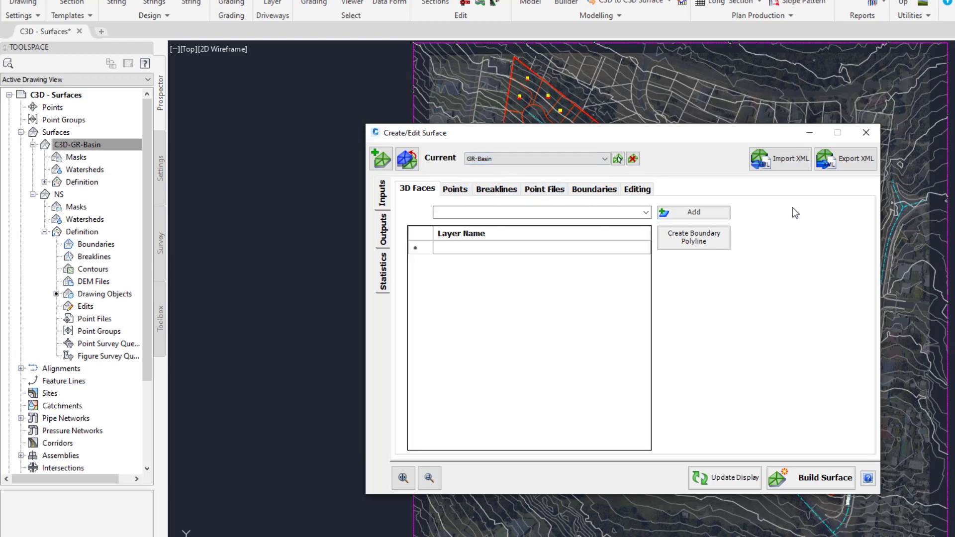
{"action": "left_click", "coordinate": [856, 164]}
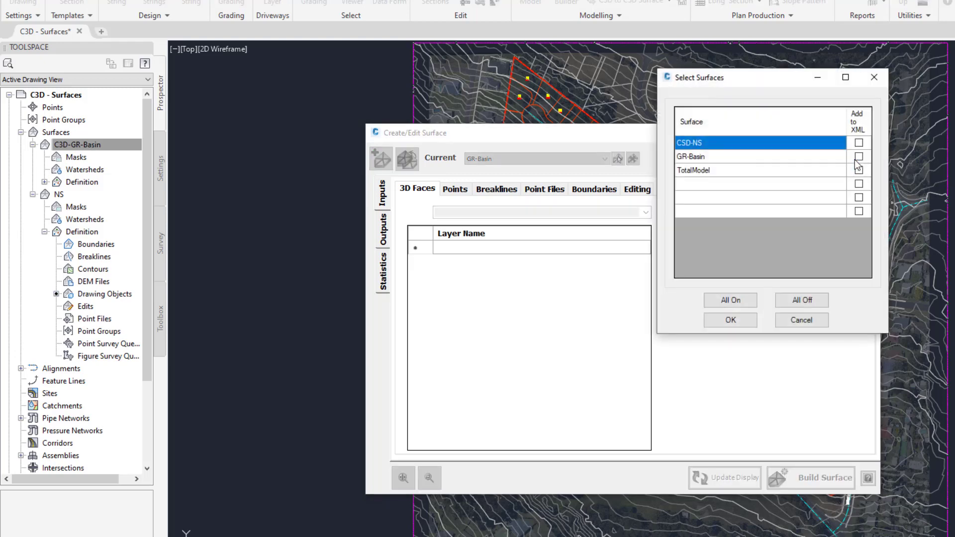
{"action": "left_click", "coordinate": [858, 157]}
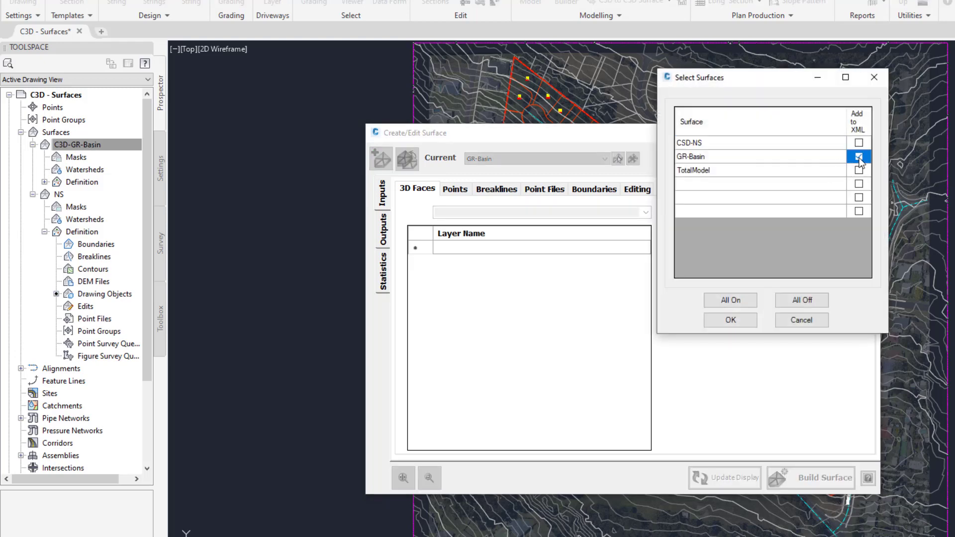
{"action": "left_click", "coordinate": [730, 321]}
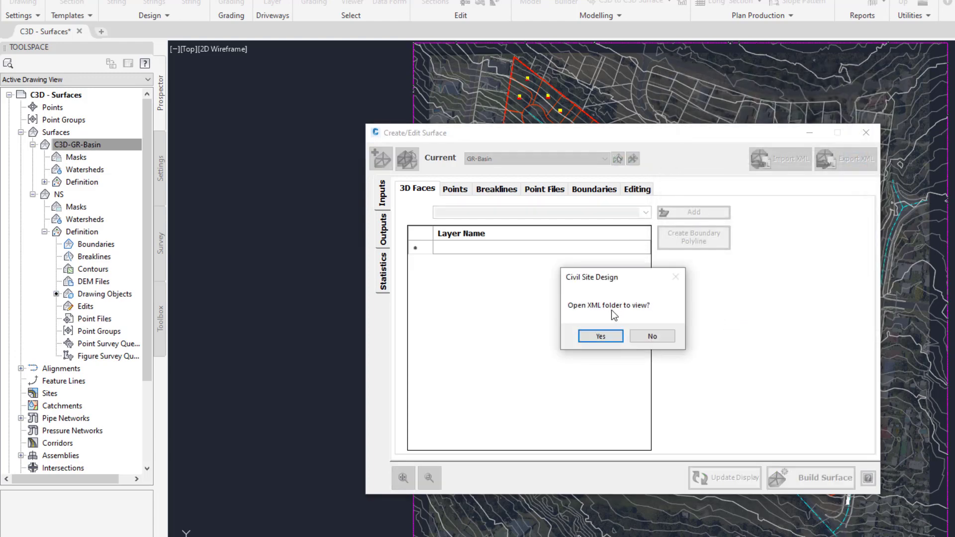
Open the XMLExchangeFiles folder, check SelectDTM.XML (90 KB) is there, and return to Civil 3D
{"action": "left_click", "coordinate": [600, 336]}
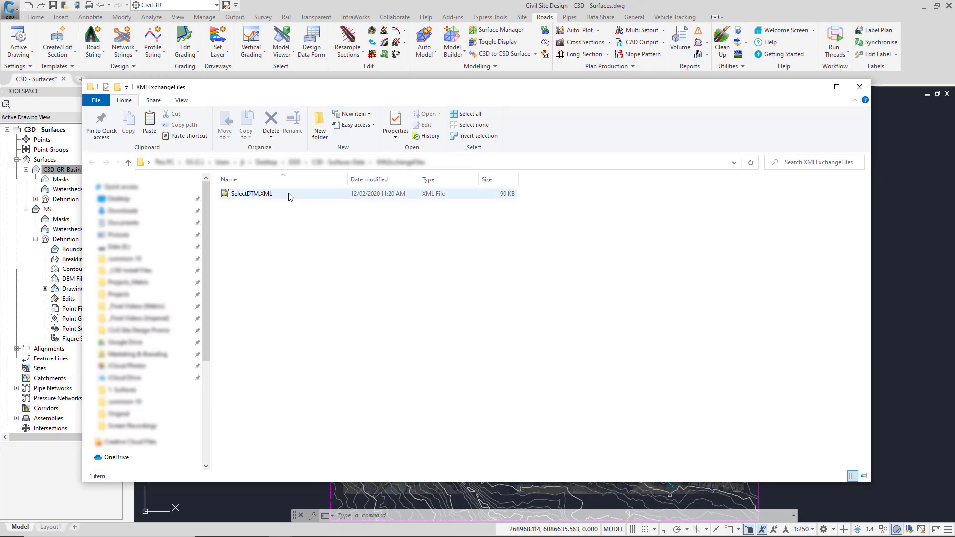
{"action": "left_click", "coordinate": [293, 196]}
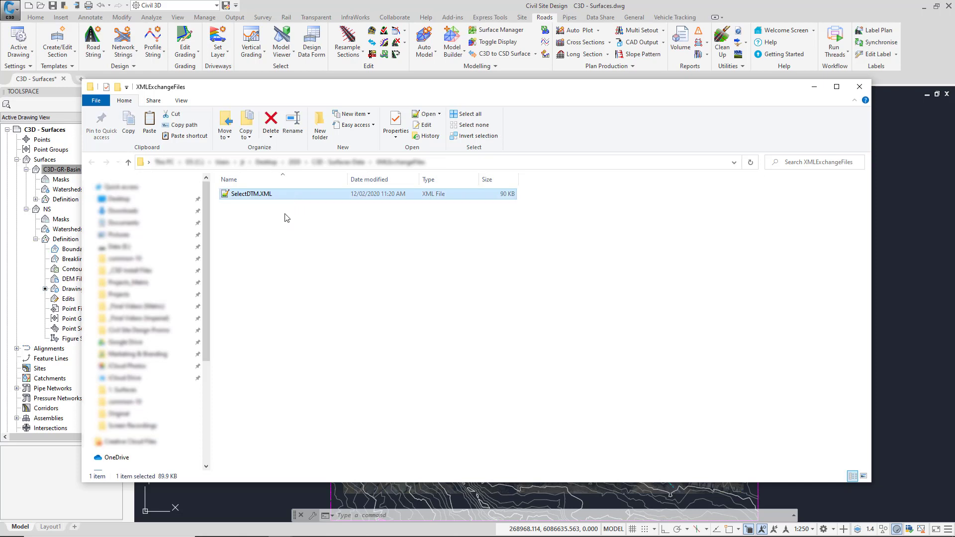
{"action": "left_click", "coordinate": [59, 18]}
Import SelectDTM.XML from Desktop > C3D - Surfaces-Data > XMLExchangeFiles via Insert > LandXML
{"action": "left_click", "coordinate": [58, 17]}
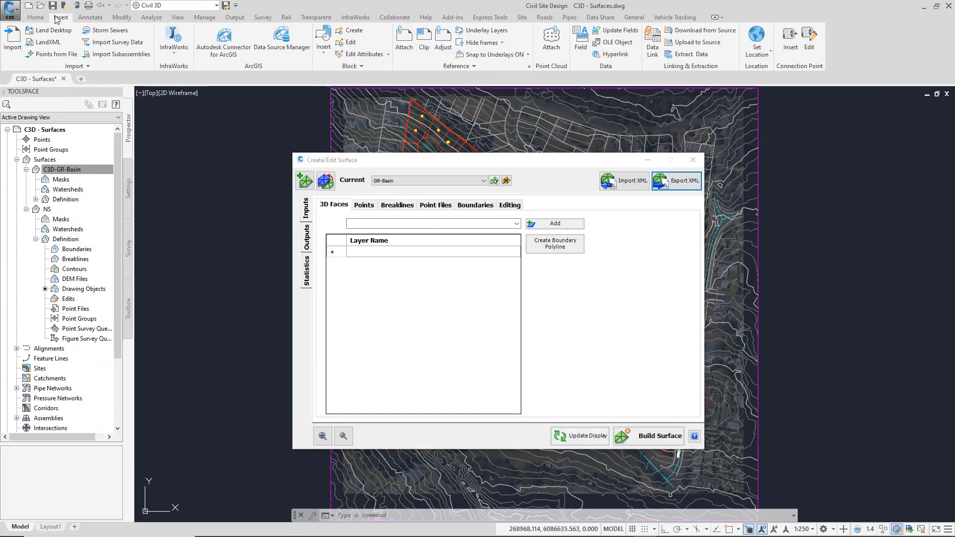
{"action": "left_click", "coordinate": [49, 43]}
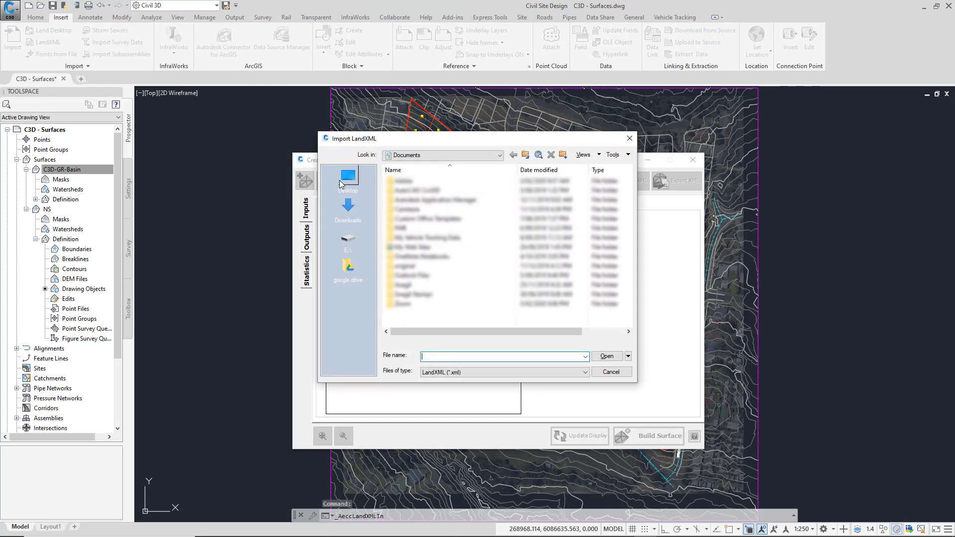
{"action": "left_click", "coordinate": [346, 179]}
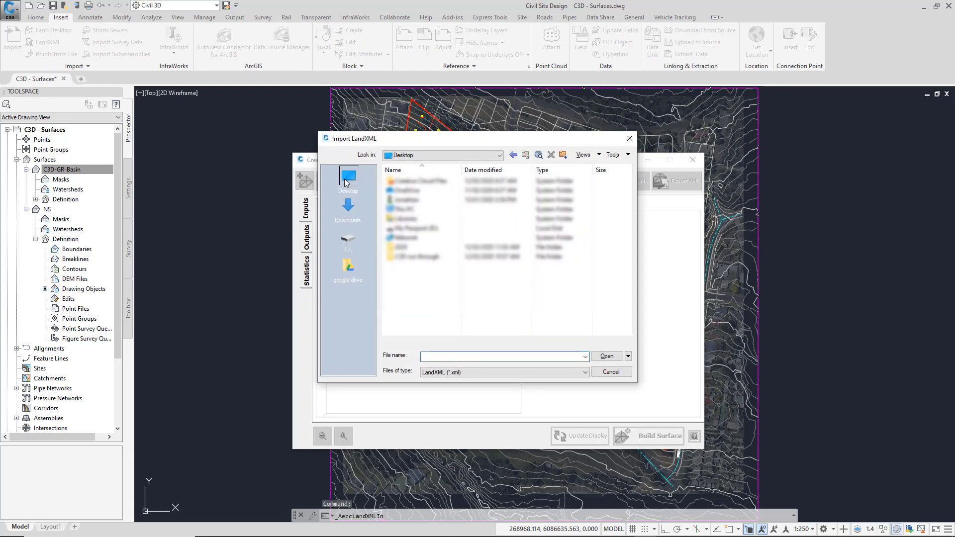
{"action": "double_click", "coordinate": [414, 256]}
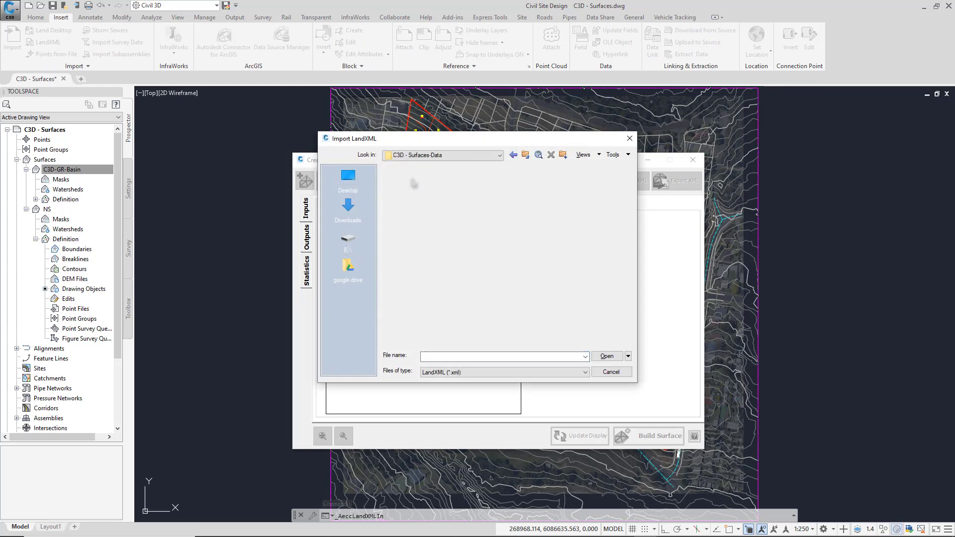
{"action": "double_click", "coordinate": [420, 219]}
{"action": "left_click", "coordinate": [417, 182]}
{"action": "left_click", "coordinate": [615, 357]}
{"action": "left_click", "coordinate": [381, 257]}
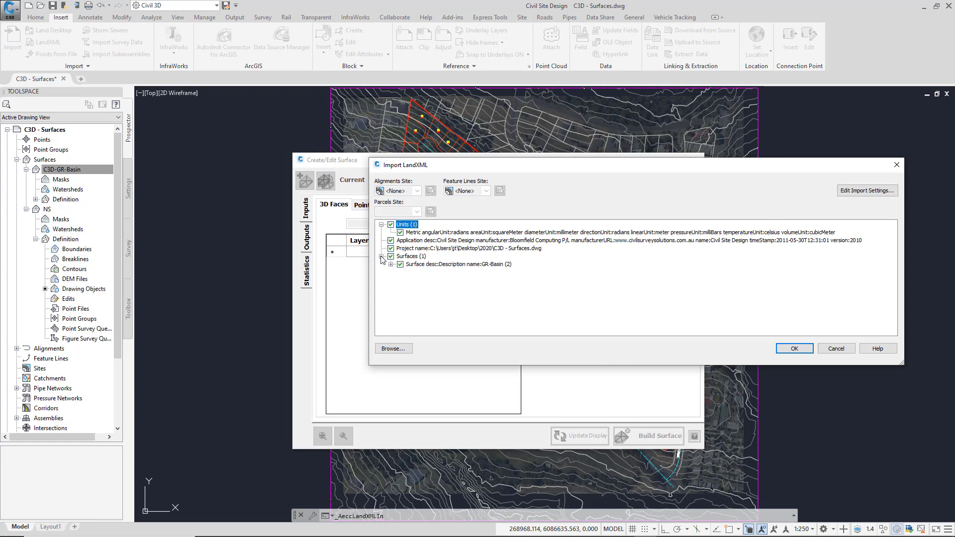
{"action": "left_click", "coordinate": [794, 348]}
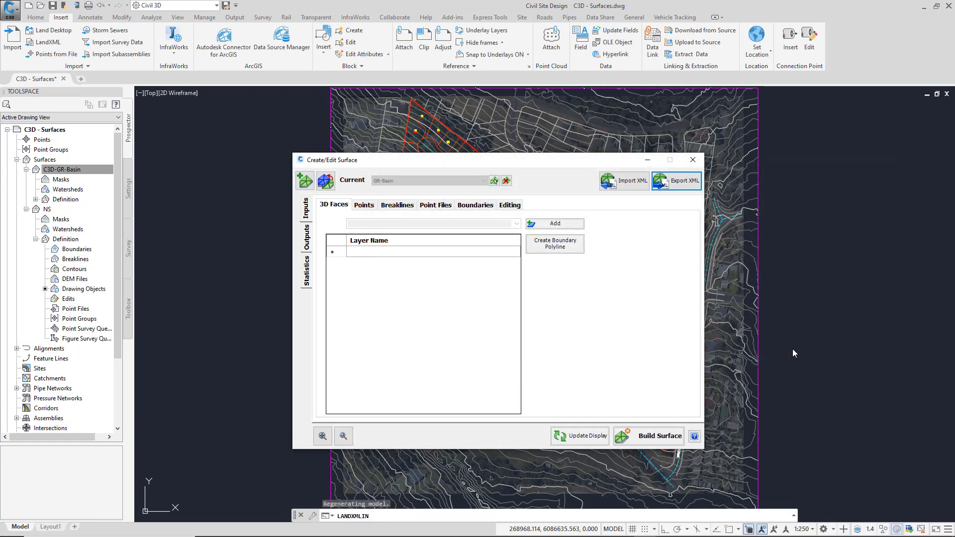
In GR-Basin's Surface Properties, add 'C3D-' prefix and '_XML' suffix to the name, then confirm
{"action": "left_click", "coordinate": [62, 169]}
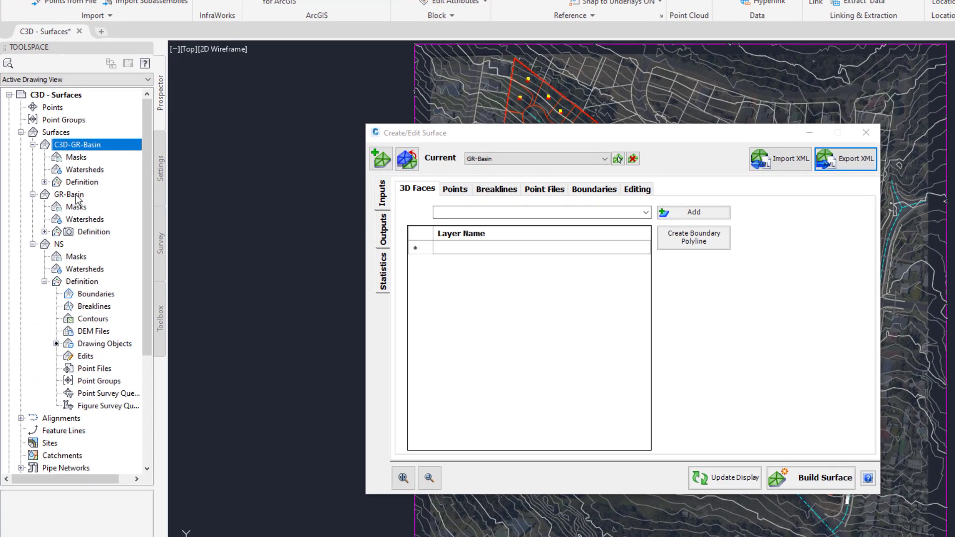
{"action": "left_click", "coordinate": [77, 197]}
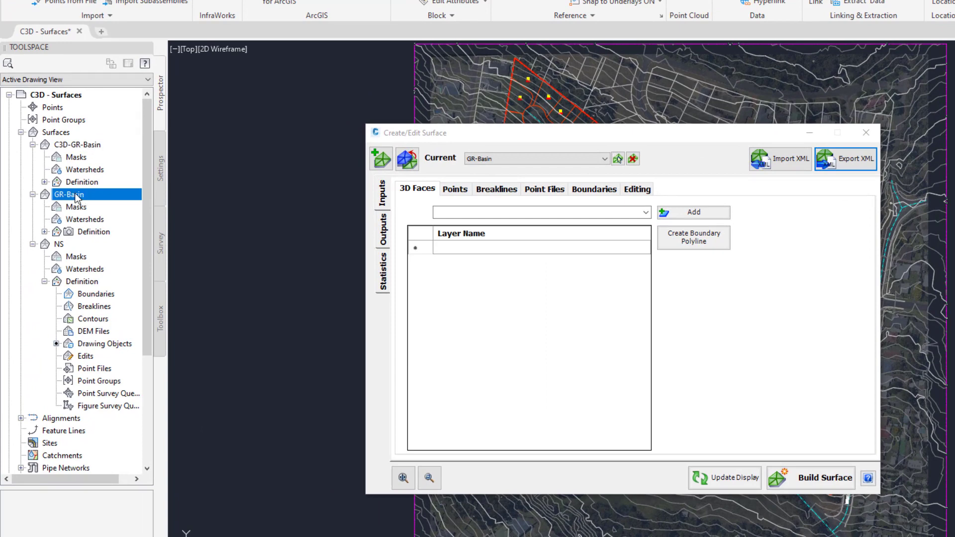
{"action": "right_click", "coordinate": [77, 198]}
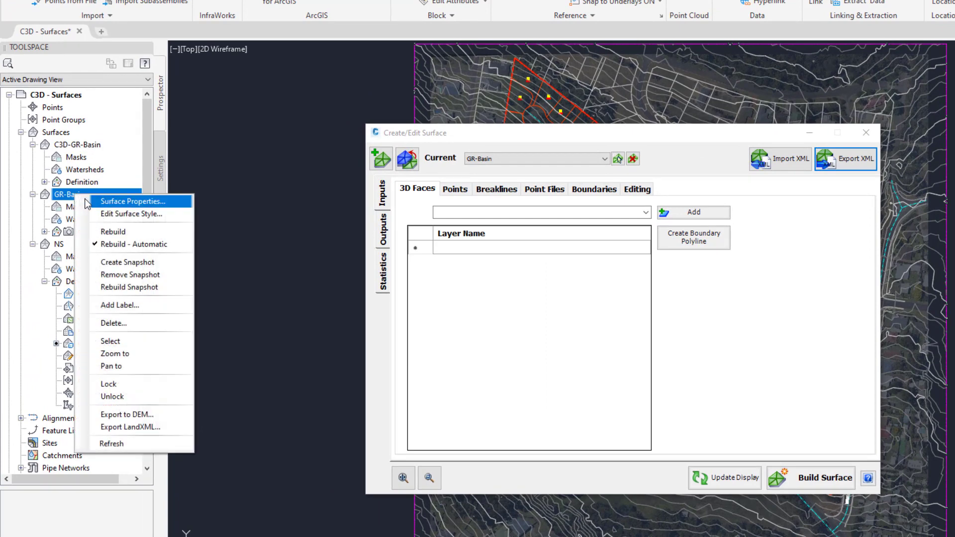
{"action": "left_click", "coordinate": [84, 198]}
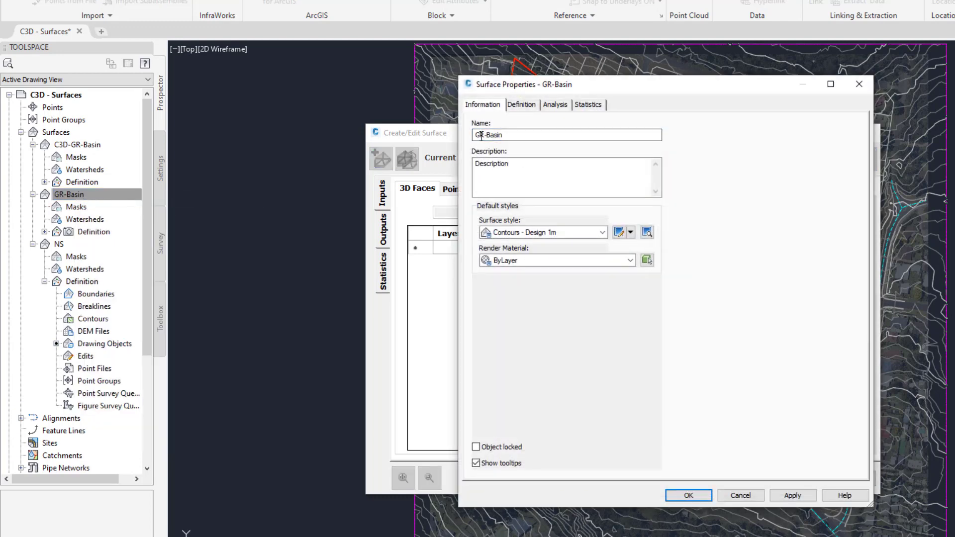
{"action": "type", "text": "C3D-"}
{"action": "key", "text": "End"}
{"action": "type", "text": "_XML"}
{"action": "left_click", "coordinate": [688, 495]}
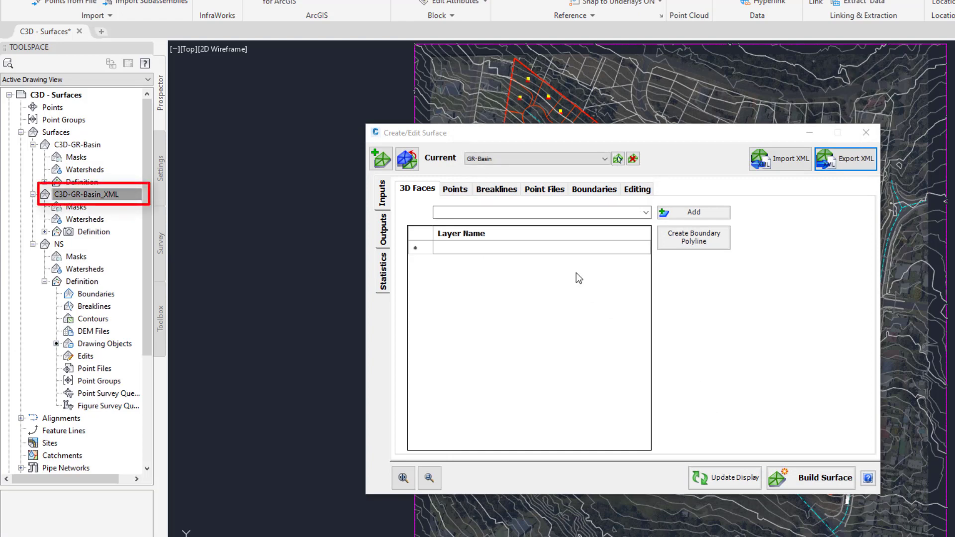